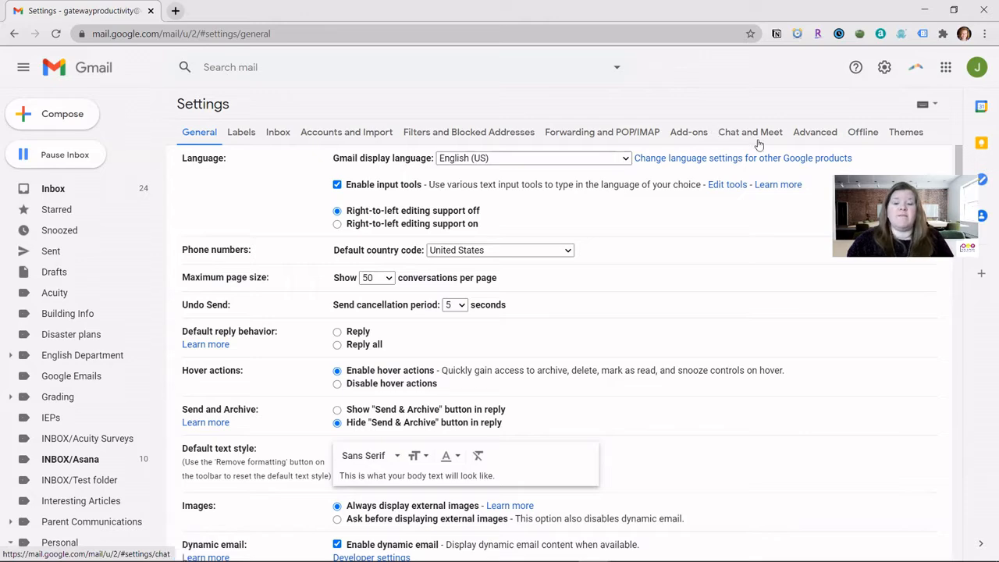
Step: Enable Templates in the advanced settings and save the changes
left_click(815, 135)
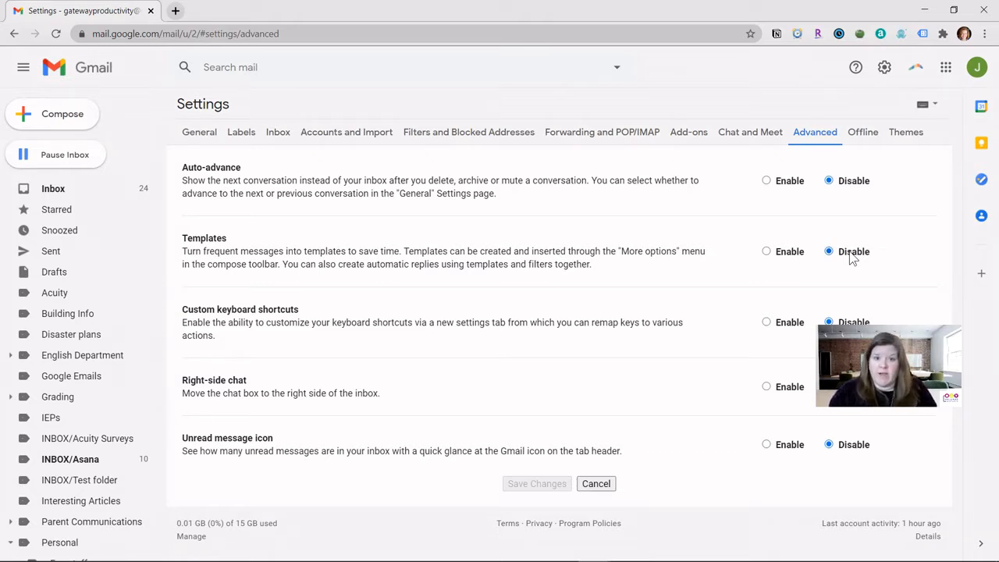
left_click(766, 251)
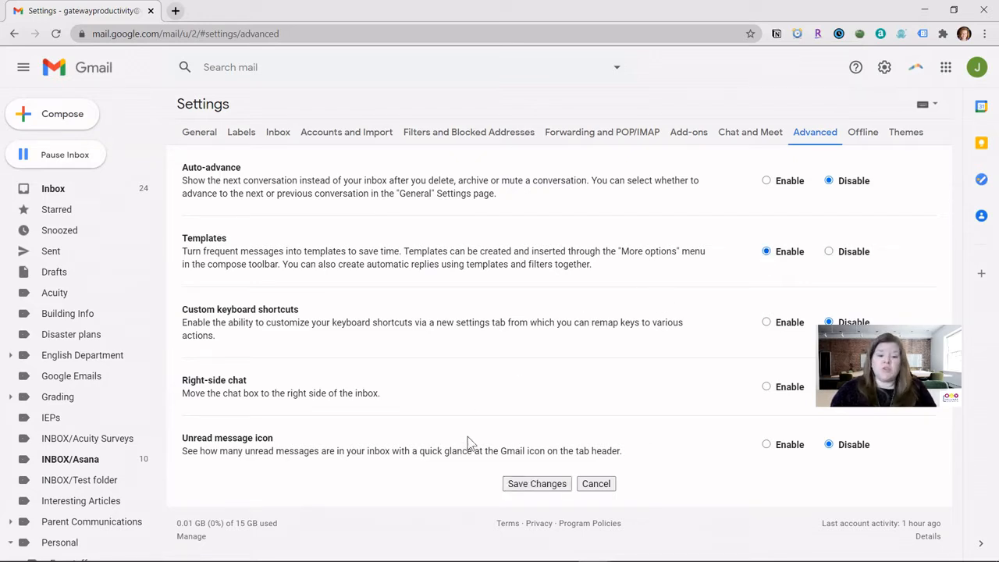
left_click(536, 484)
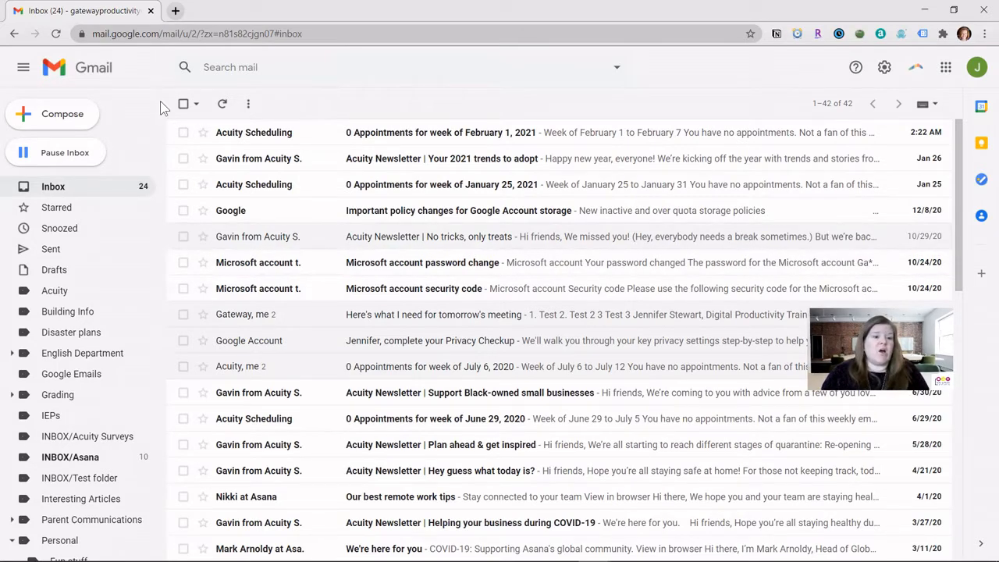
Step: Start a new email message and delete the whole signature block, including its photo, from the body
left_click(43, 115)
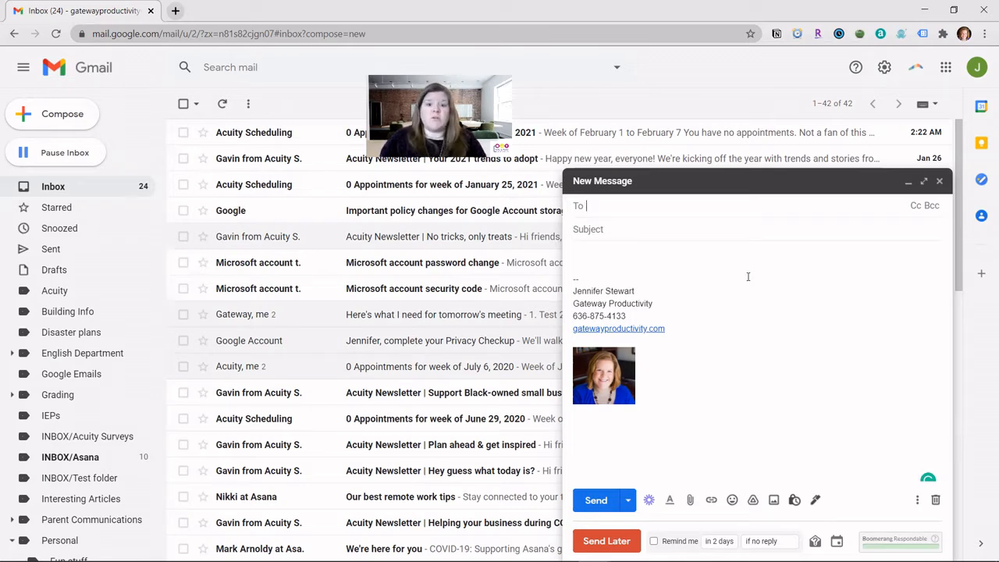
left_click_drag(568, 252, 656, 470)
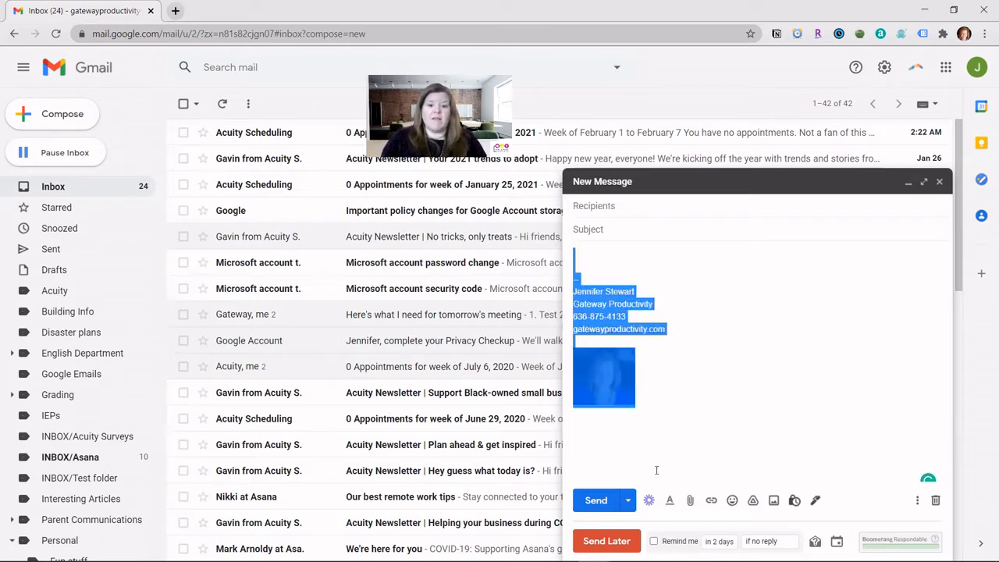
key("BackSpace")
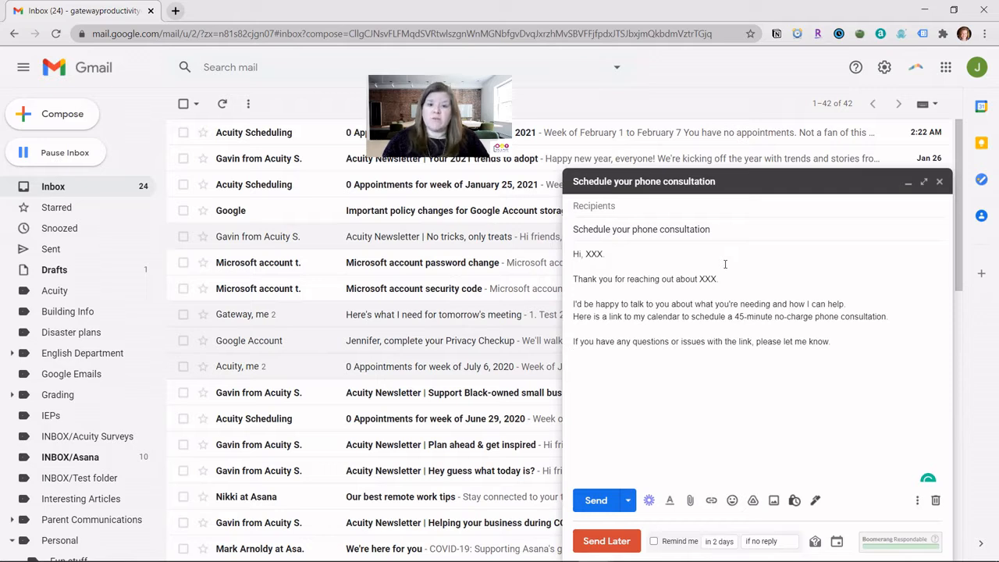
Step: Save the phone consultation draft as a new template named "Prospect template"
left_click(916, 500)
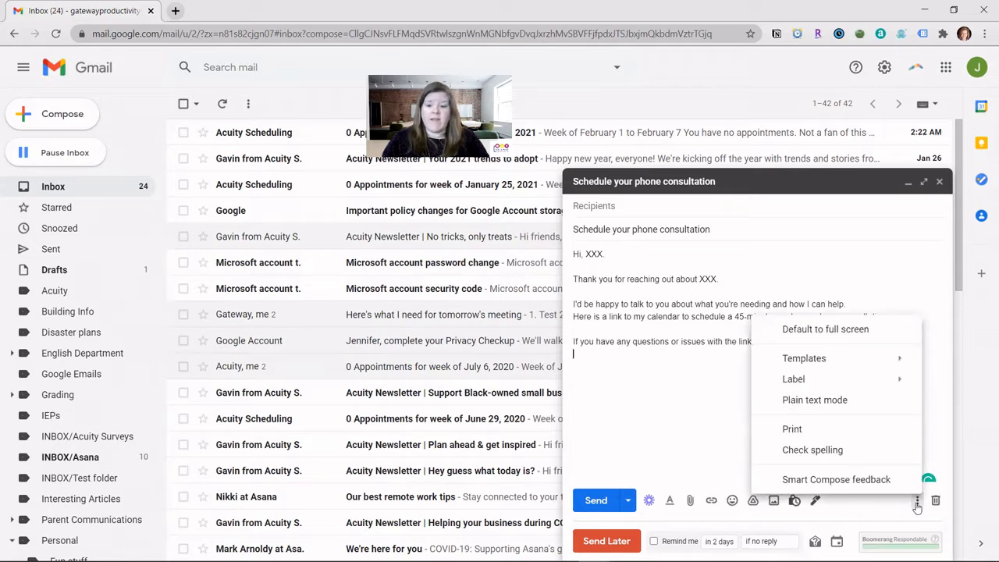
mouse_move(818, 360)
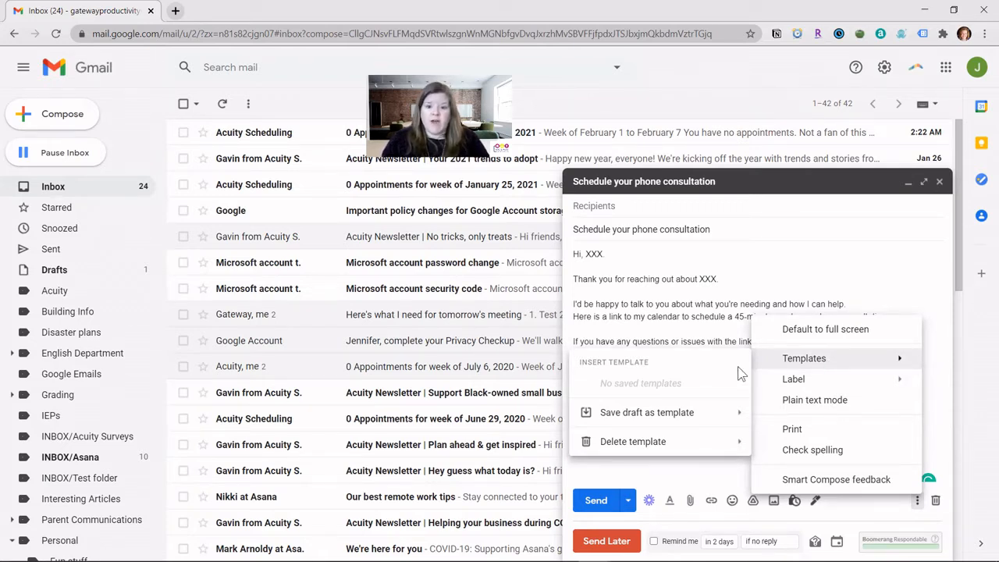
mouse_move(613, 416)
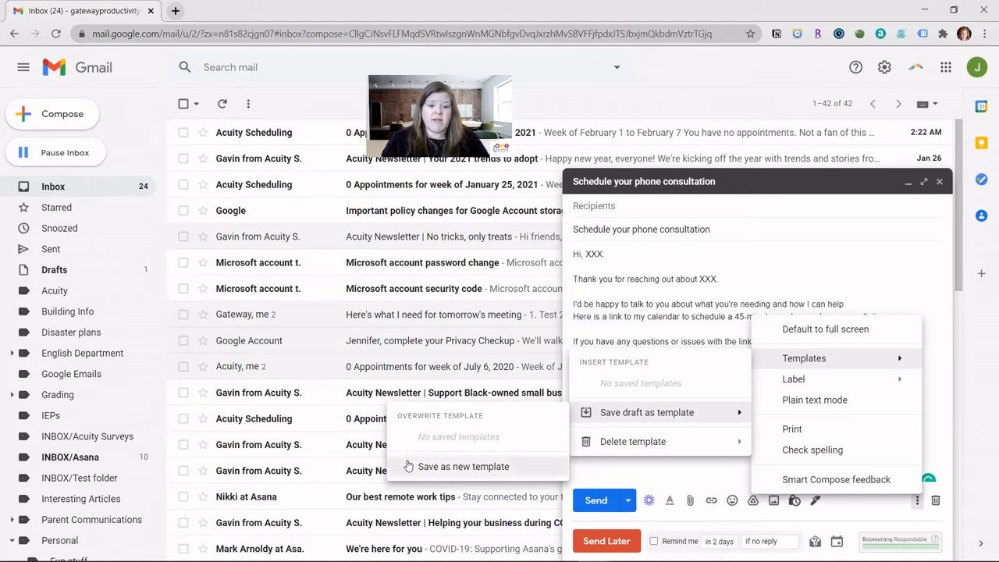
left_click(462, 466)
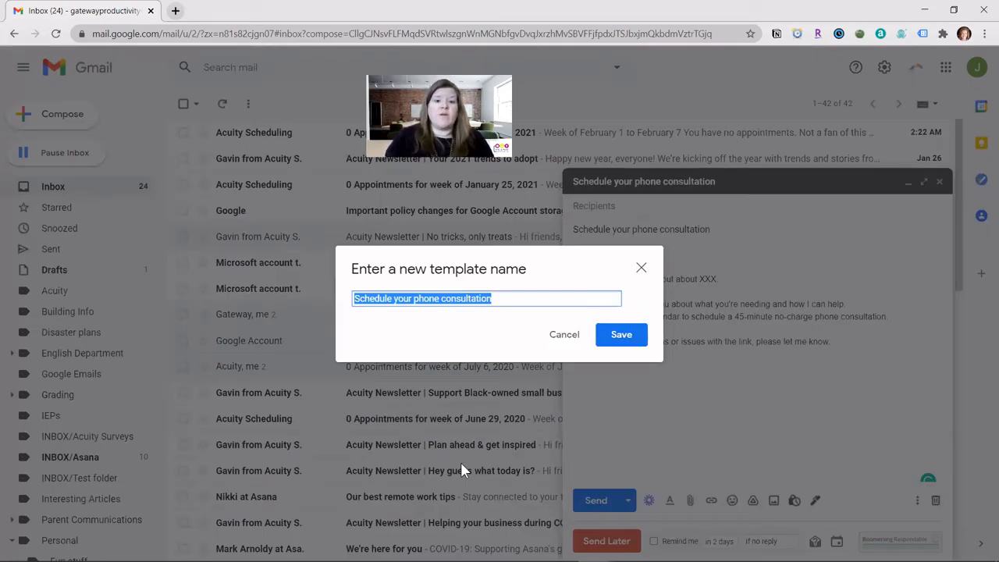
type("Prospe")
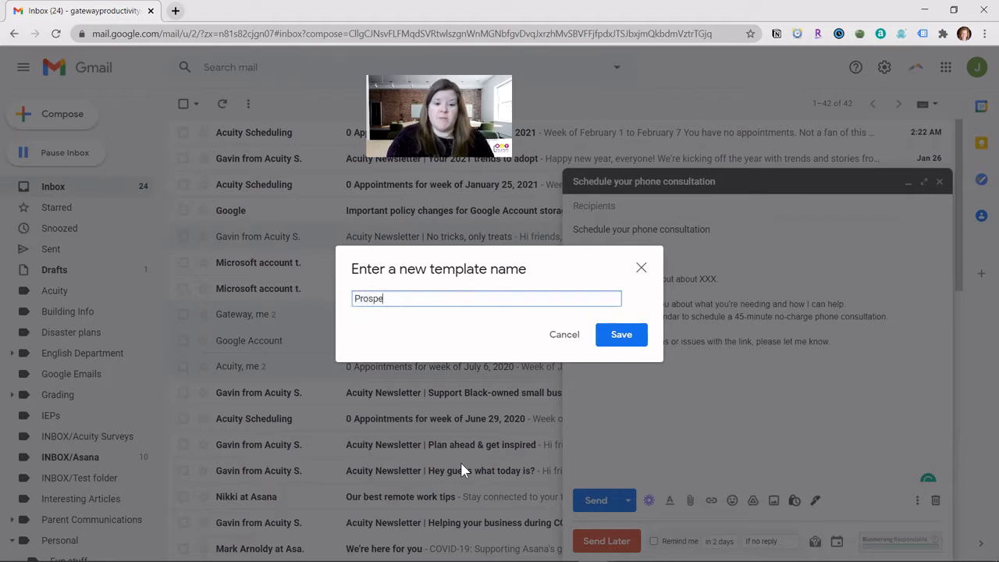
type("ct temp")
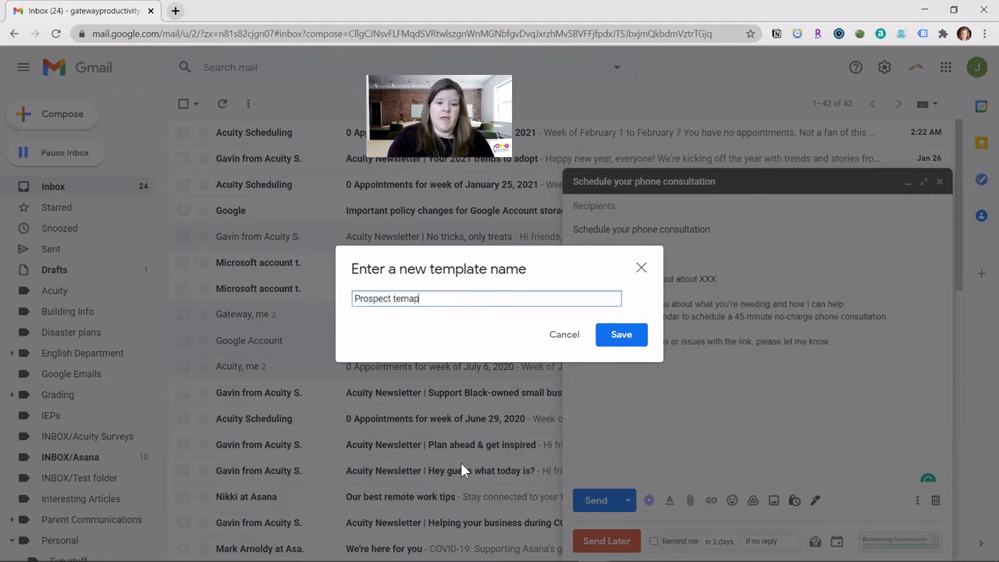
type("late")
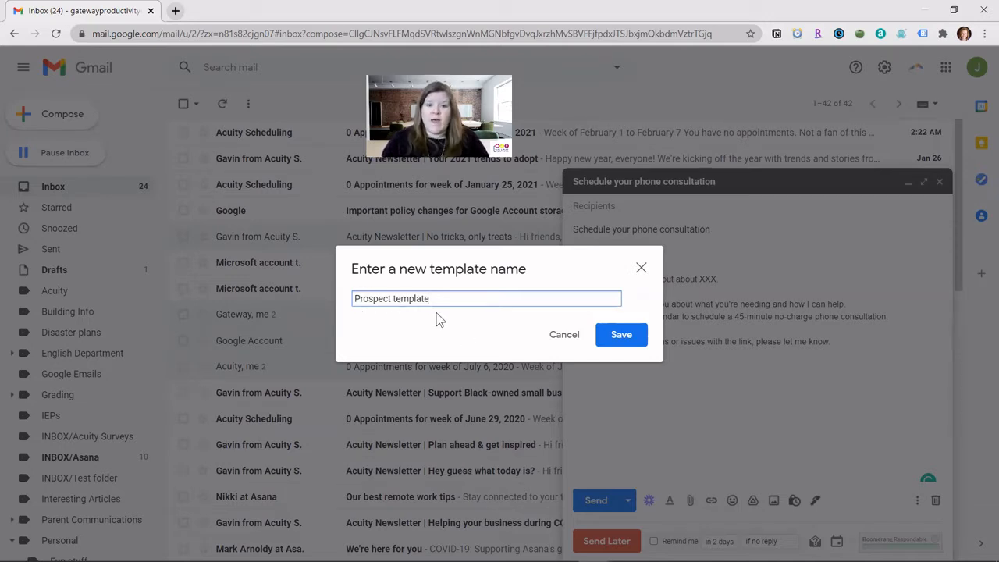
left_click(617, 336)
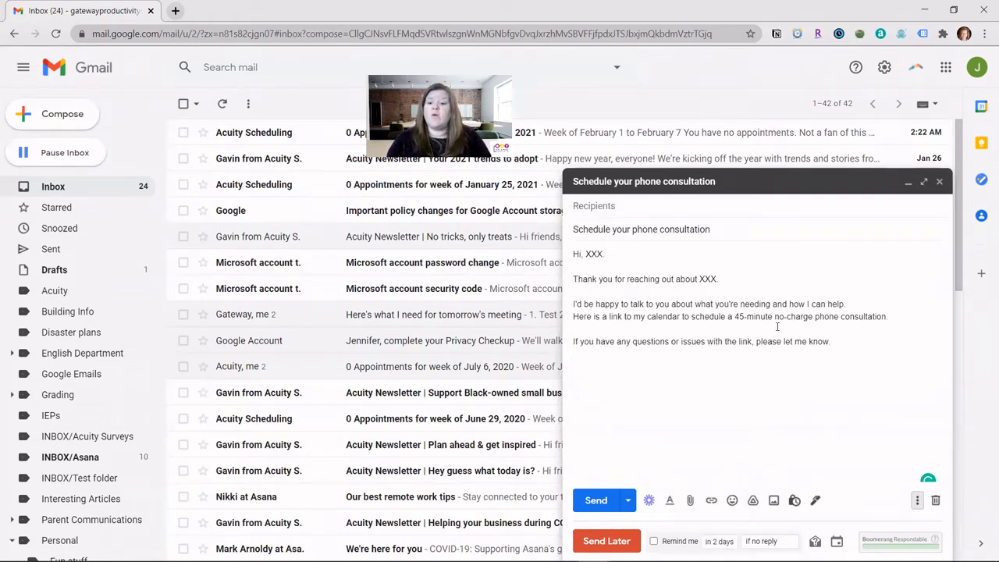
Step: Check the list of saved templates in the draft's options and discard the phone consultation draft
left_click(917, 500)
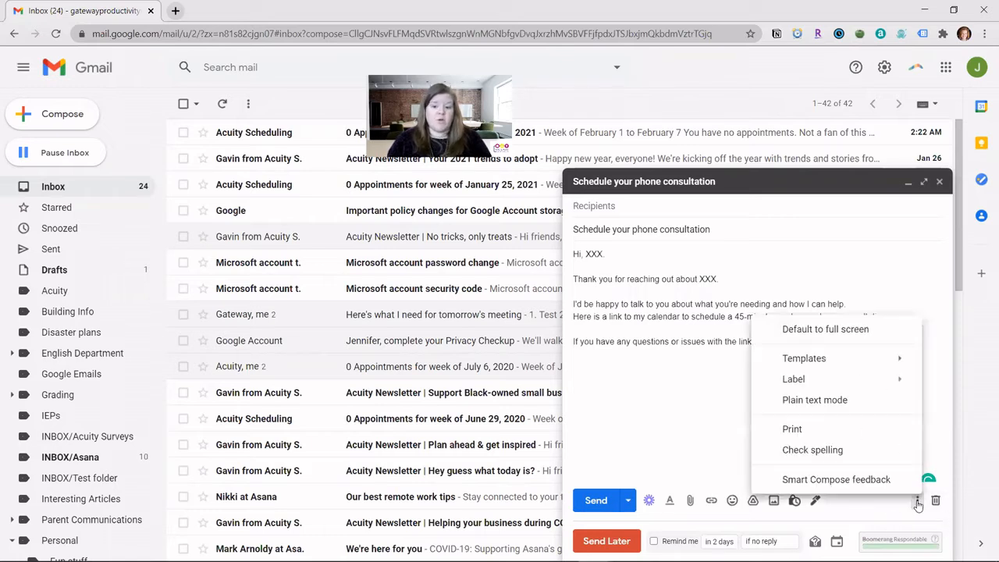
mouse_move(813, 365)
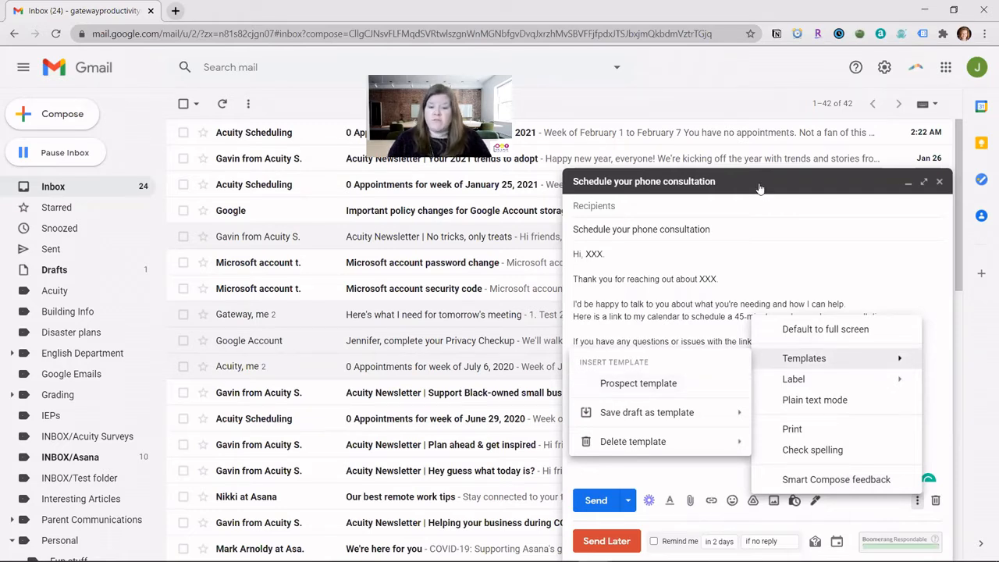
left_click(736, 290)
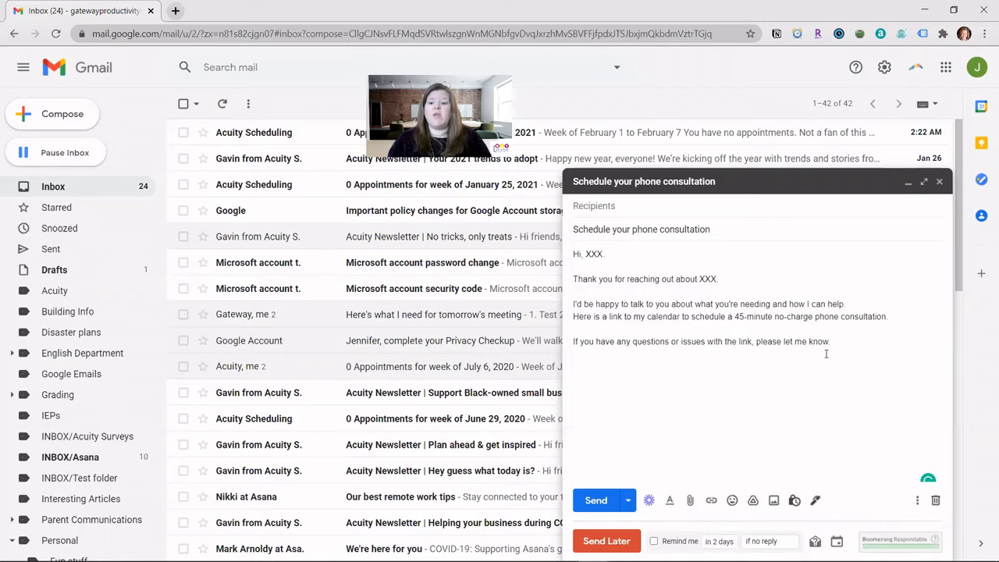
left_click(935, 501)
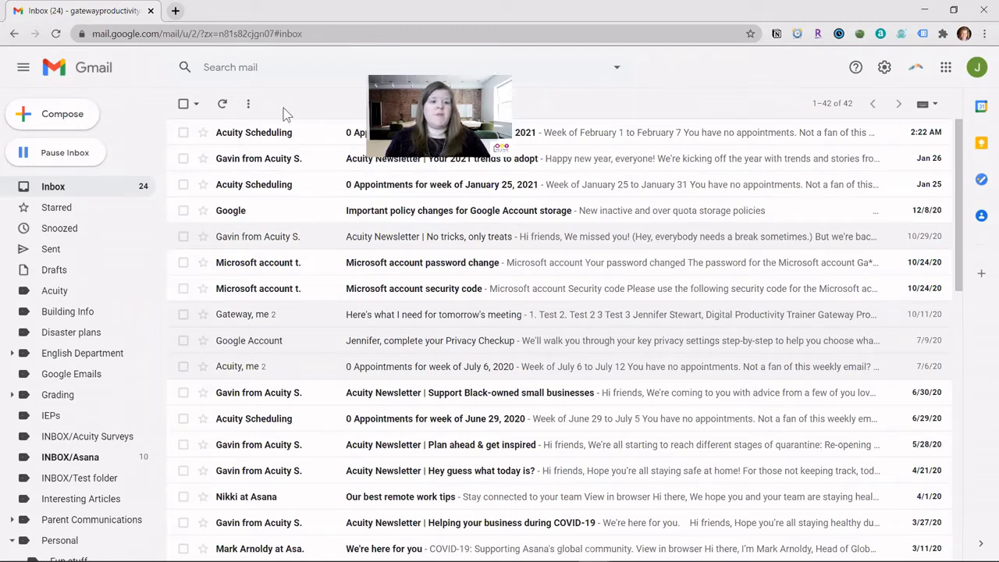
Step: Insert the Prospect template into a new message and highlight the XXX placeholders in its greeting and thank-you line
left_click(34, 118)
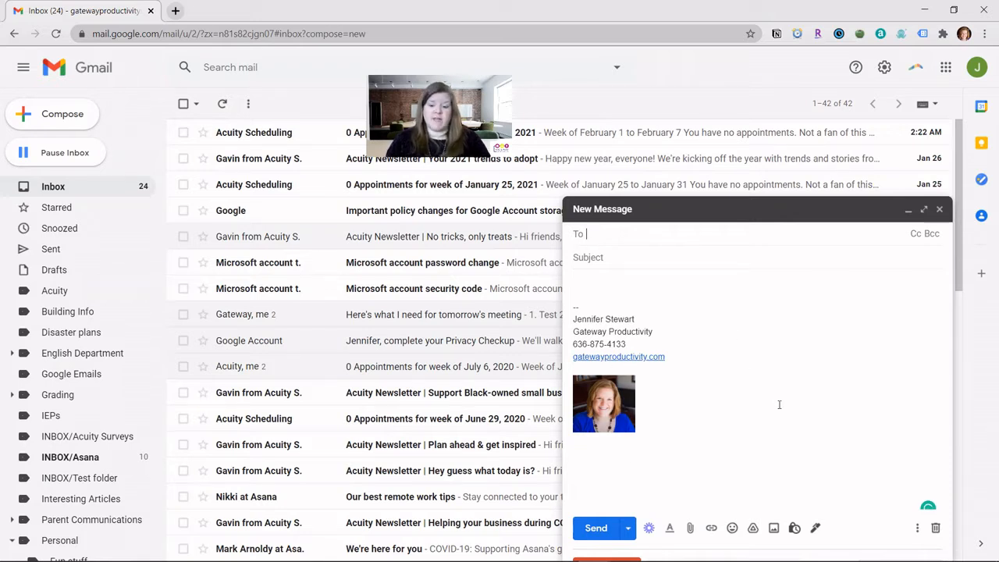
left_click(917, 530)
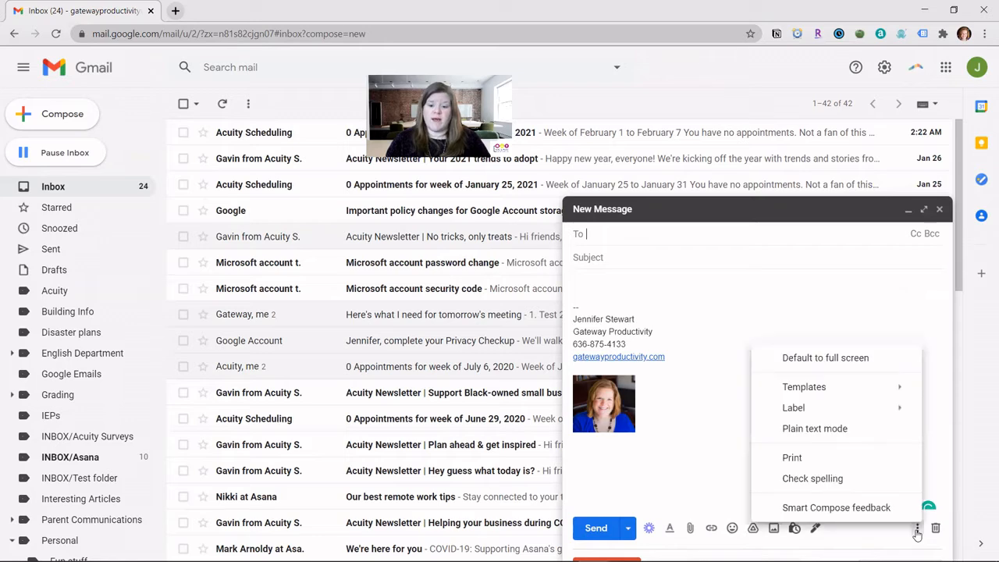
mouse_move(821, 391)
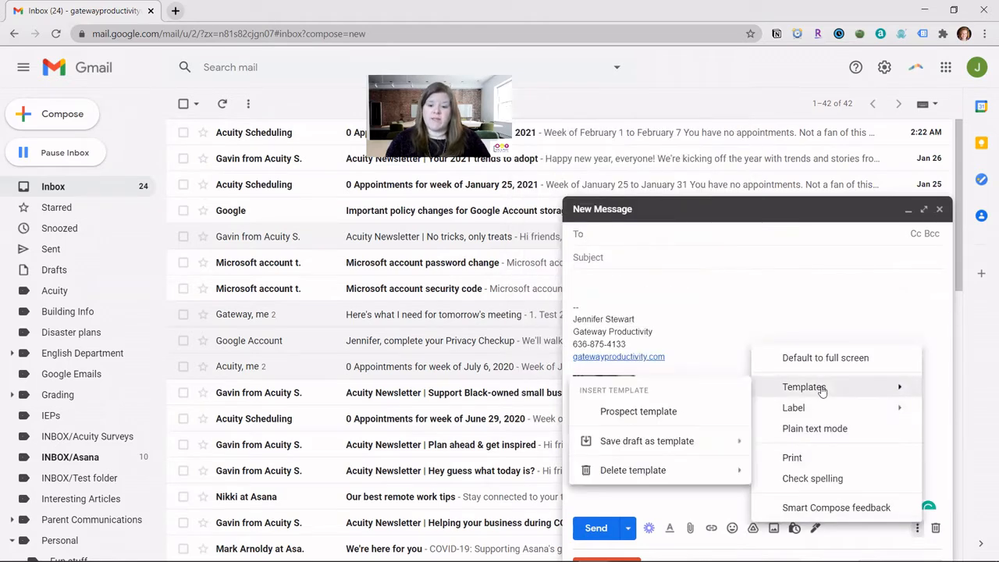
left_click(638, 411)
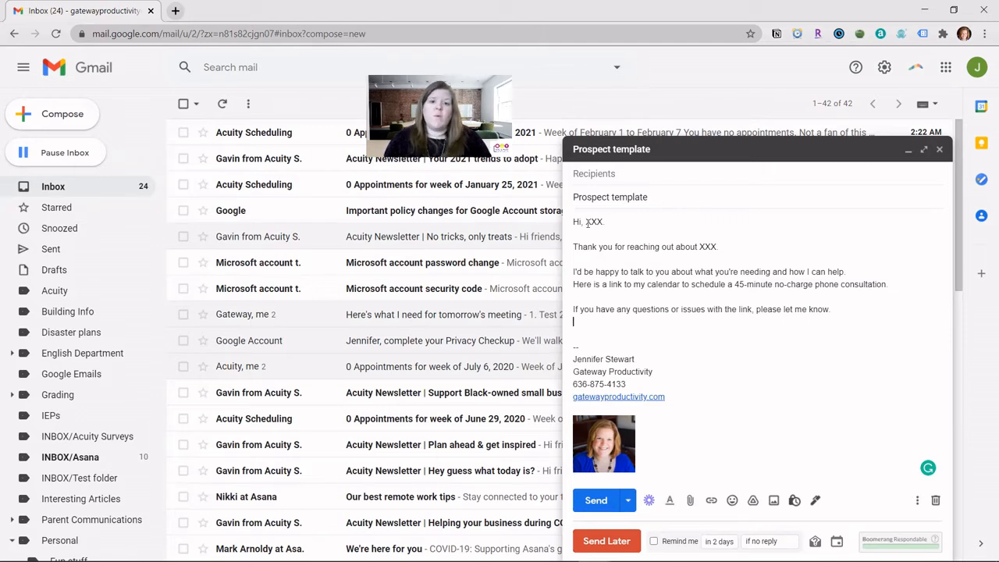
left_click_drag(585, 221, 603, 222)
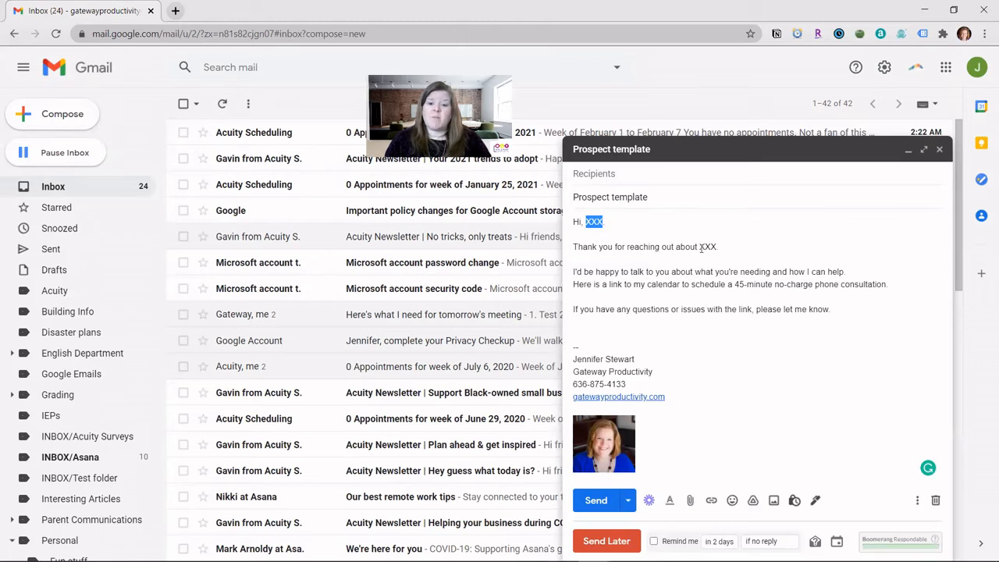
left_click_drag(699, 247, 716, 247)
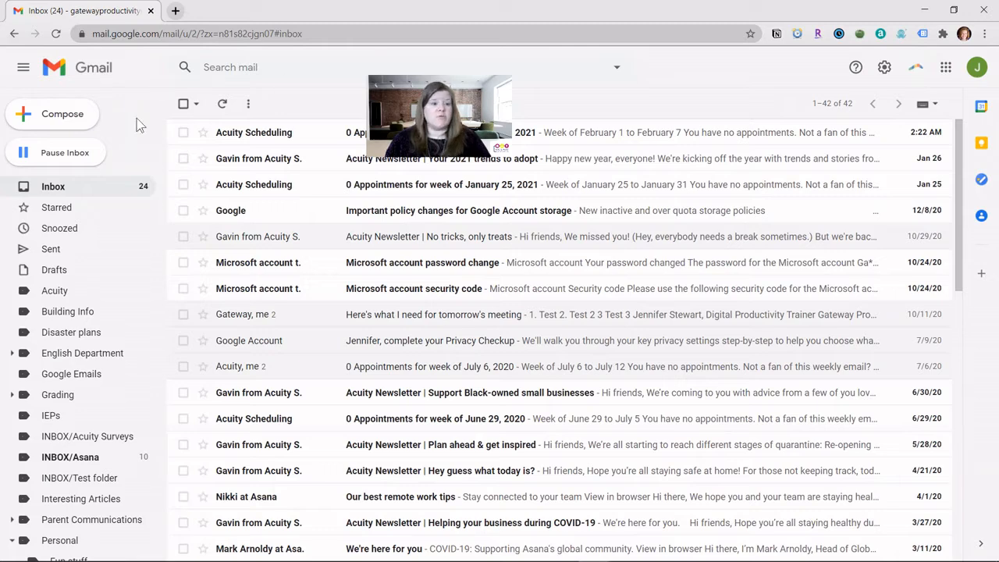
Step: Open another blank message and clear the signature from its body
left_click(52, 124)
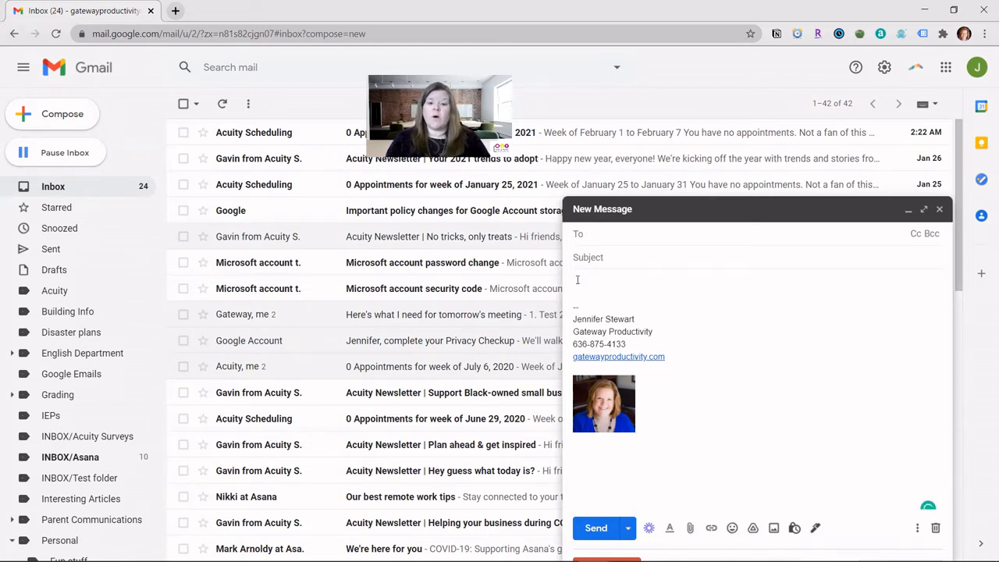
left_click_drag(576, 279, 630, 370)
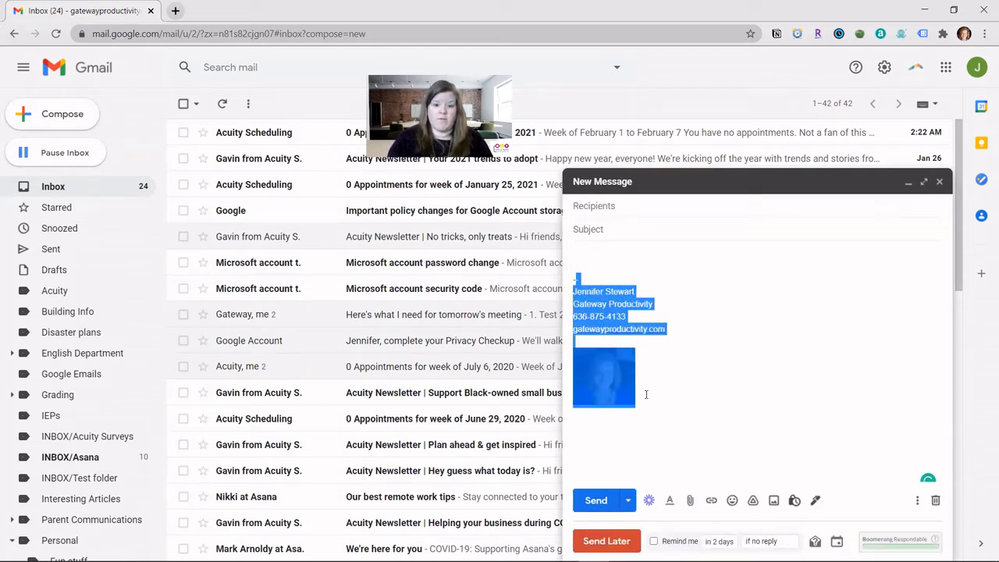
key("BackSpace")
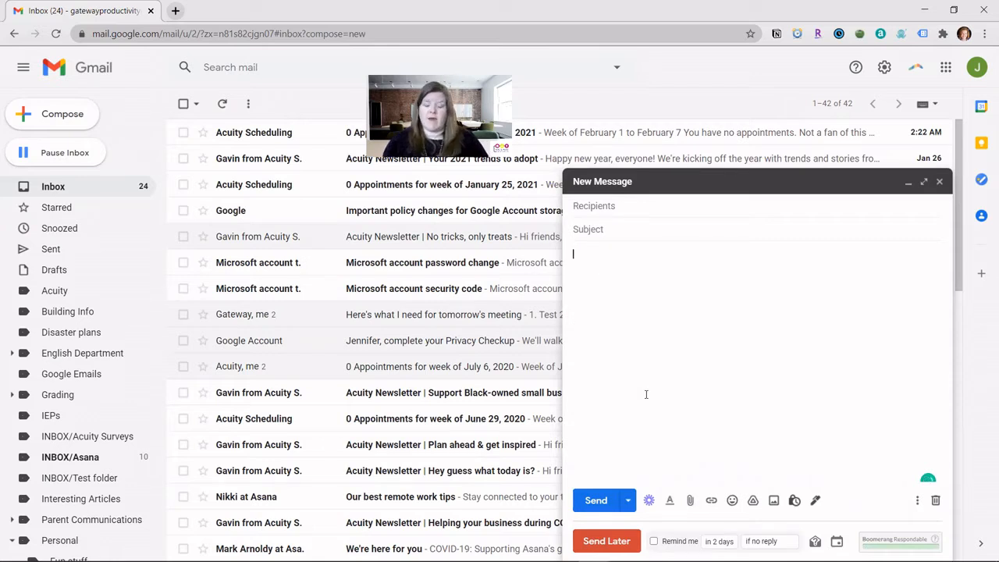
Step: Insert the Prospect template into the blank message and delete its closing sentence about questions or issues with the link
left_click(917, 502)
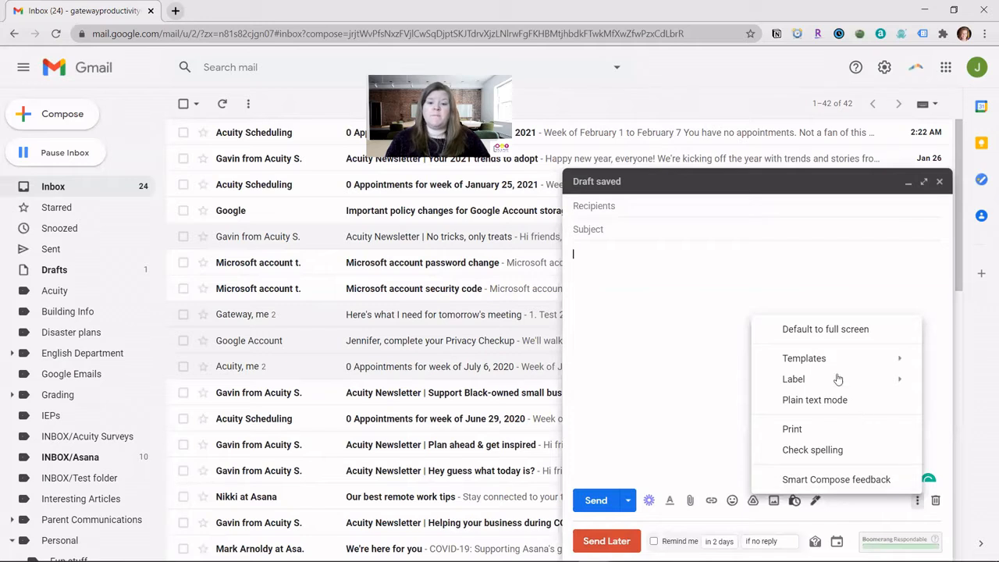
mouse_move(819, 355)
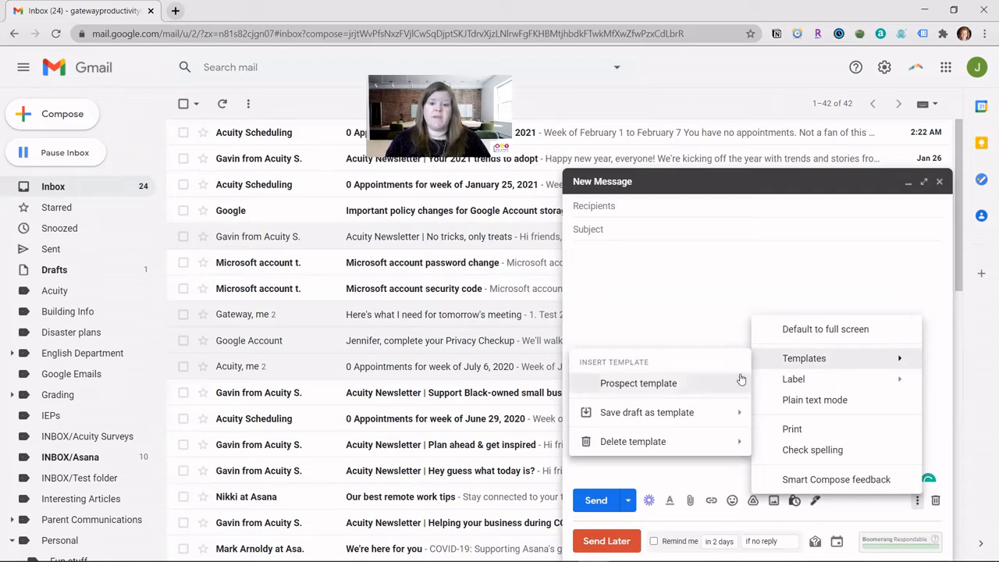
left_click(633, 386)
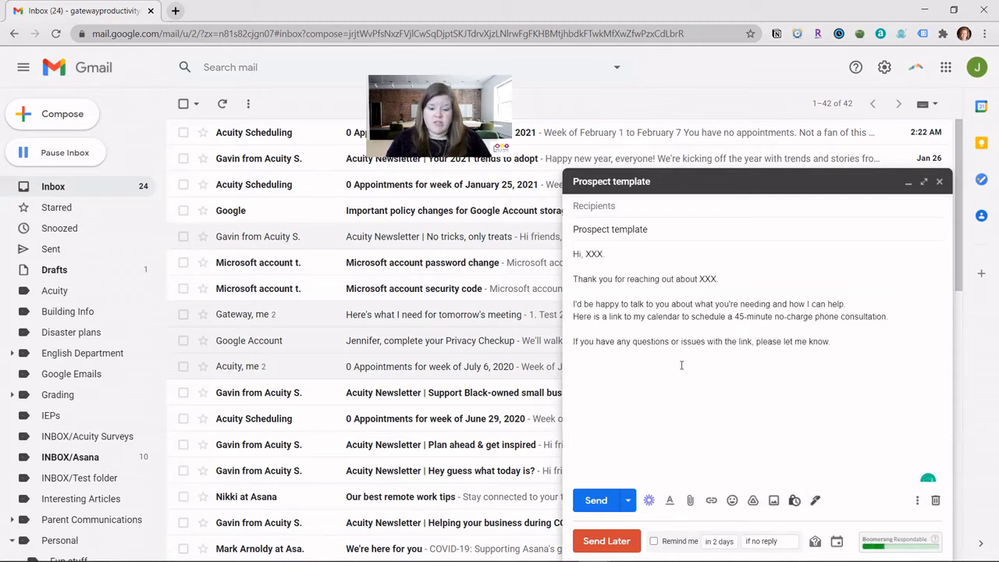
left_click_drag(829, 341, 553, 344)
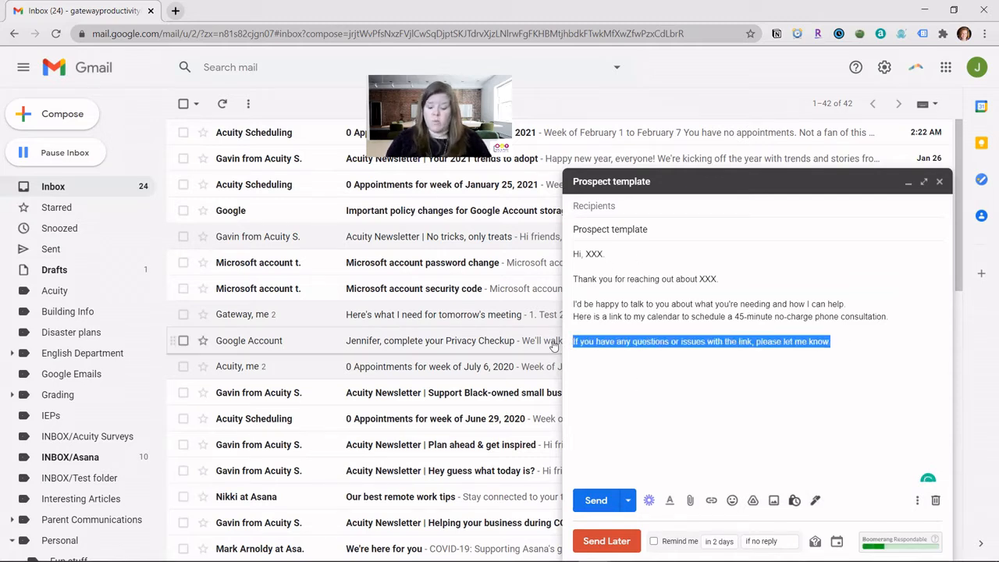
key("BackSpace")
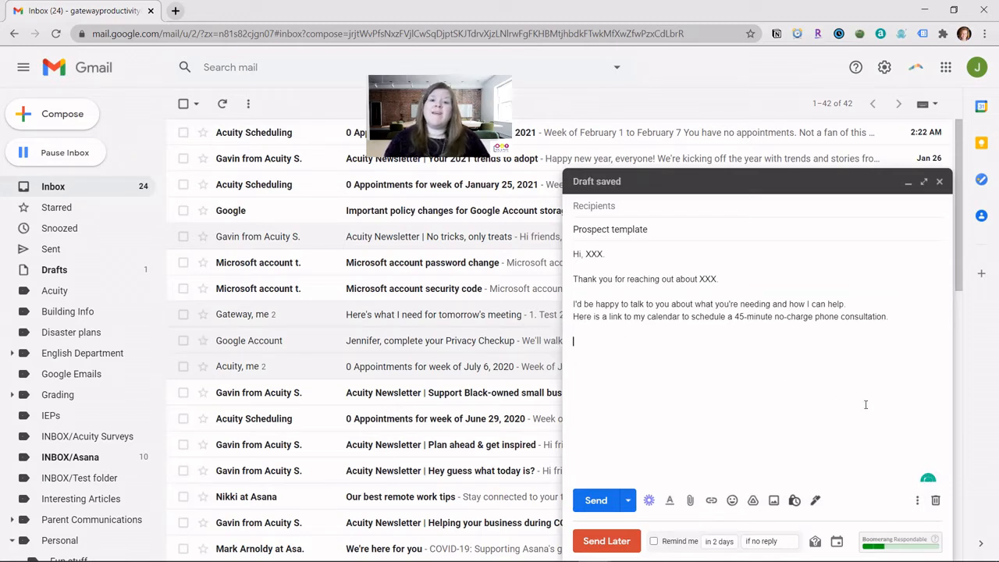
Step: Overwrite the saved Prospect template with the shortened draft and discard the draft message
left_click(917, 504)
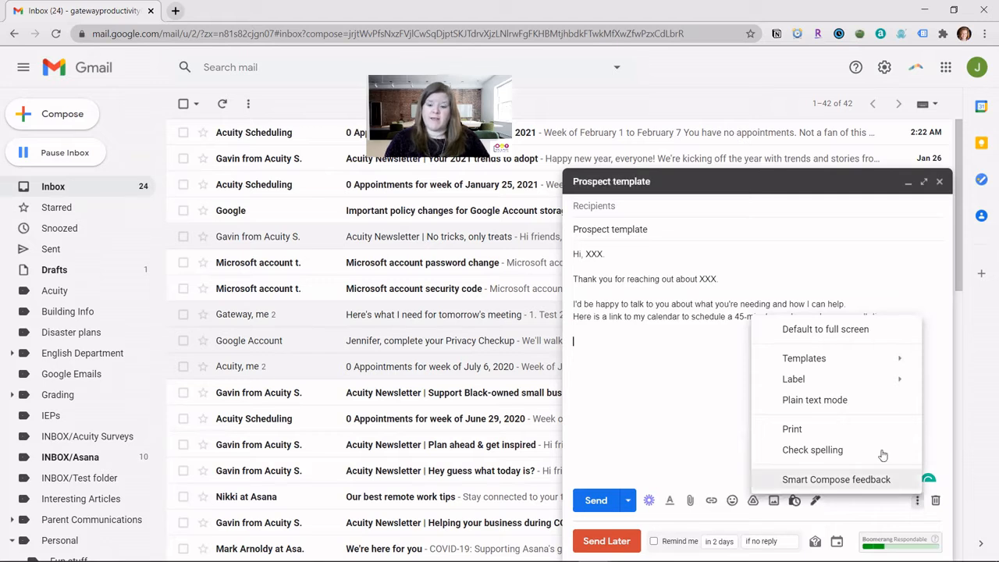
mouse_move(834, 360)
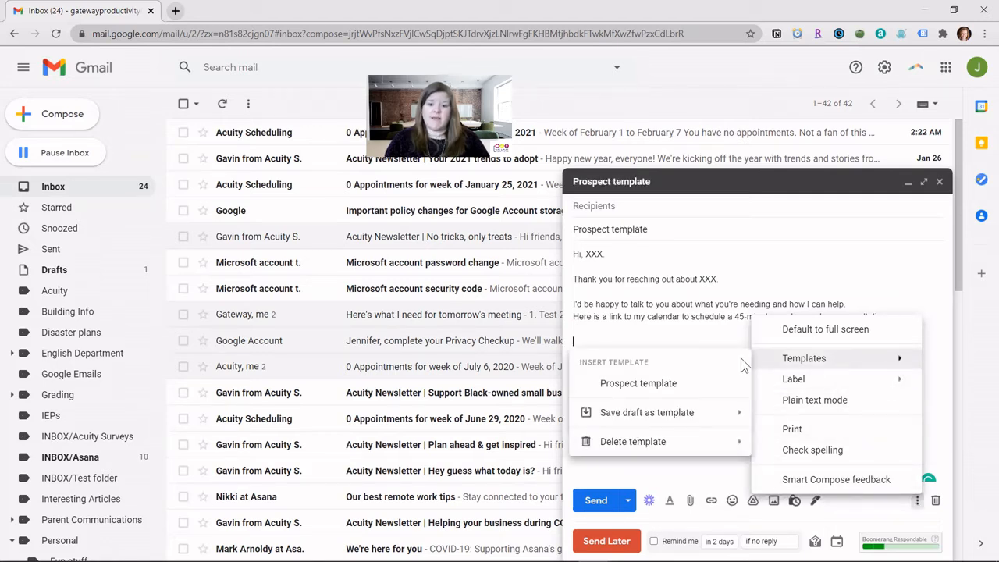
mouse_move(632, 418)
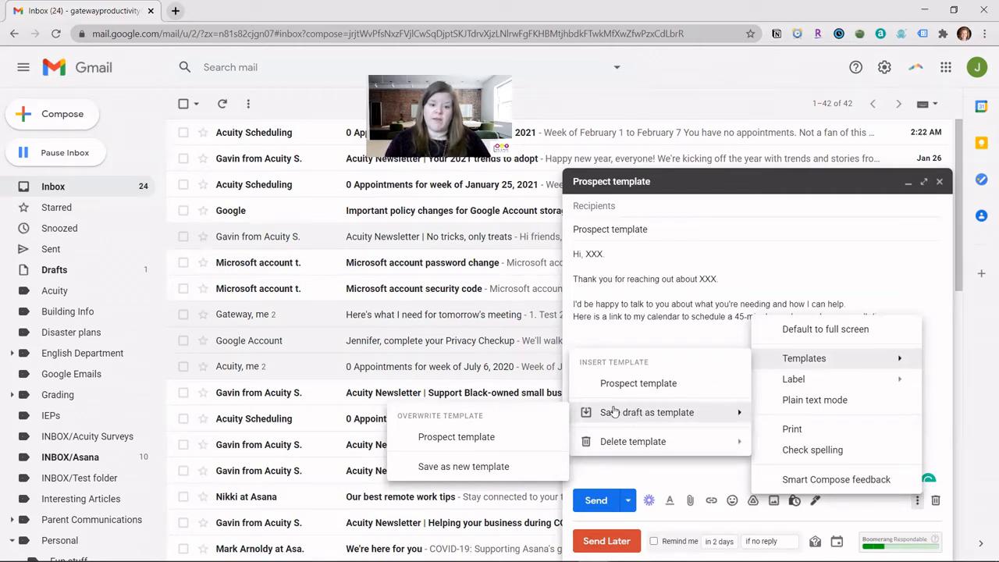
left_click(452, 437)
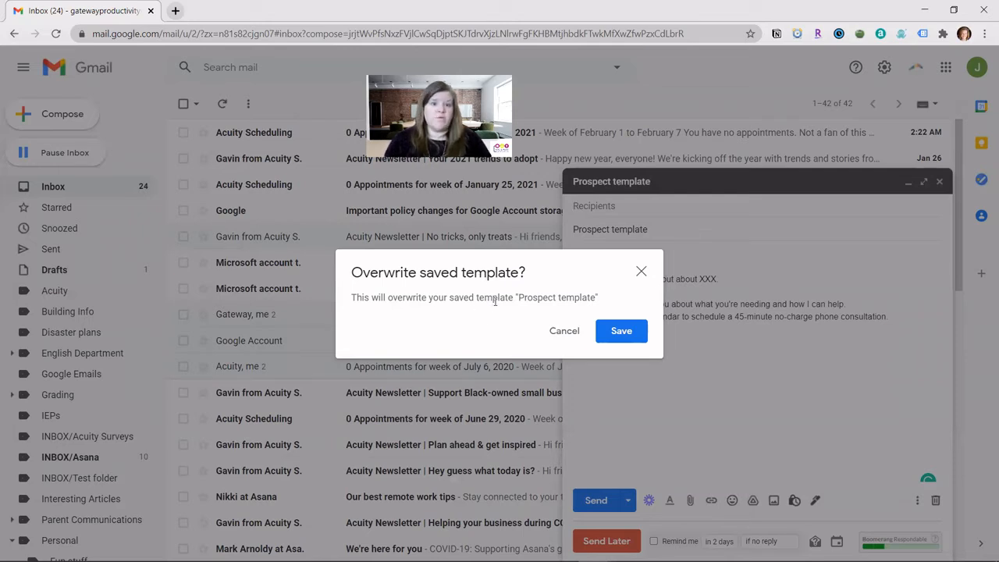
left_click(621, 334)
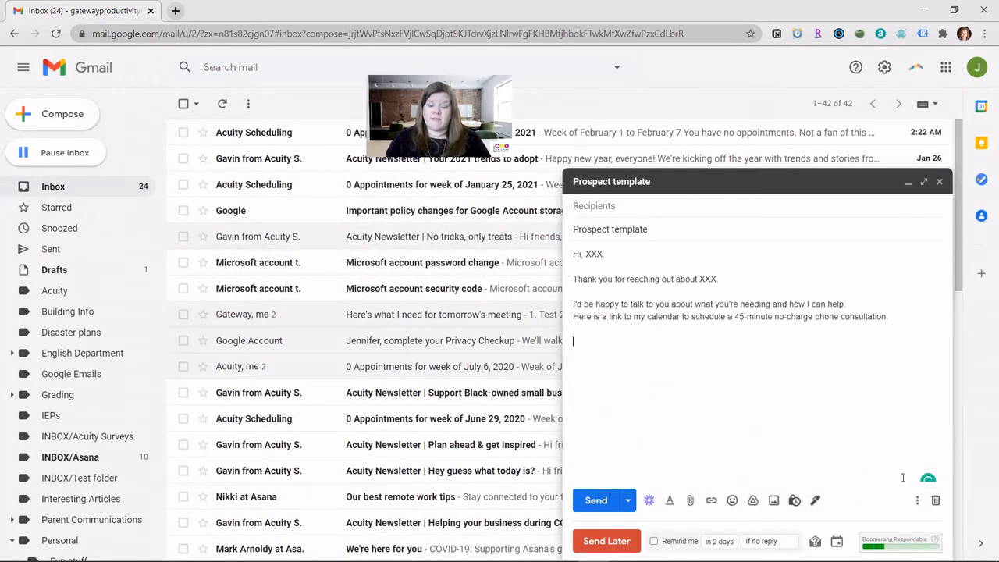
left_click(936, 501)
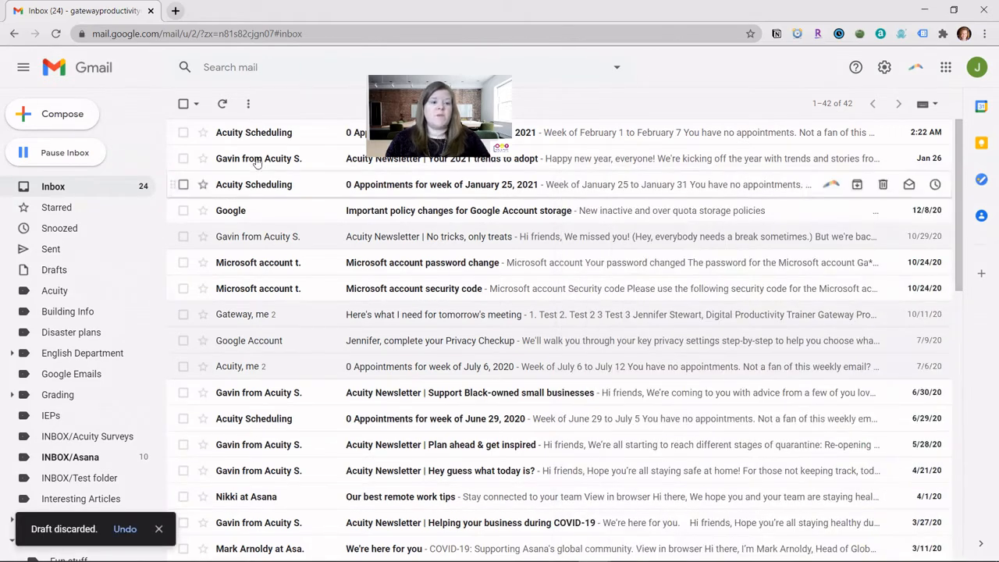
Step: Insert the updated Prospect template into a new message to check its revised text, and close the message
left_click(28, 115)
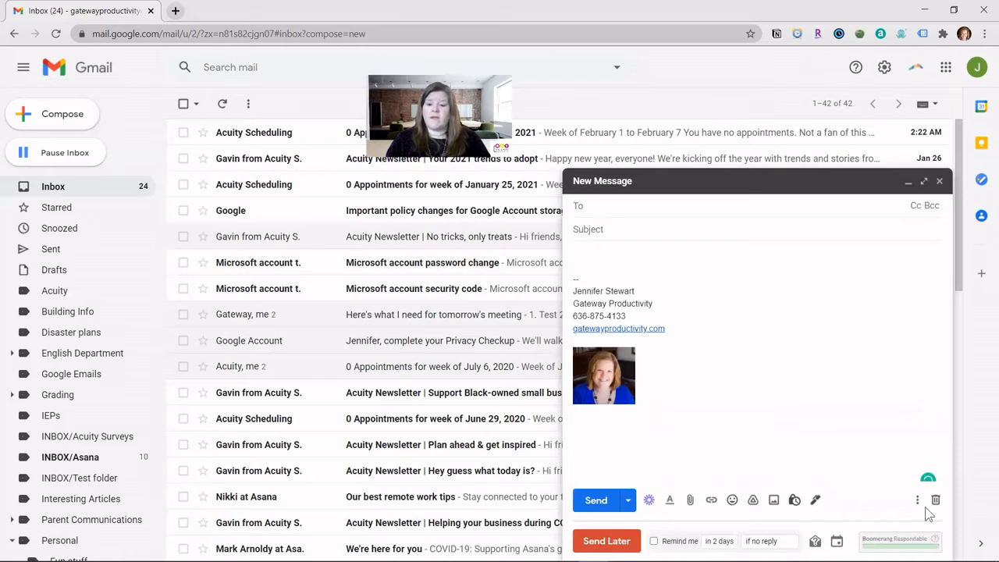
left_click(916, 500)
mouse_move(823, 358)
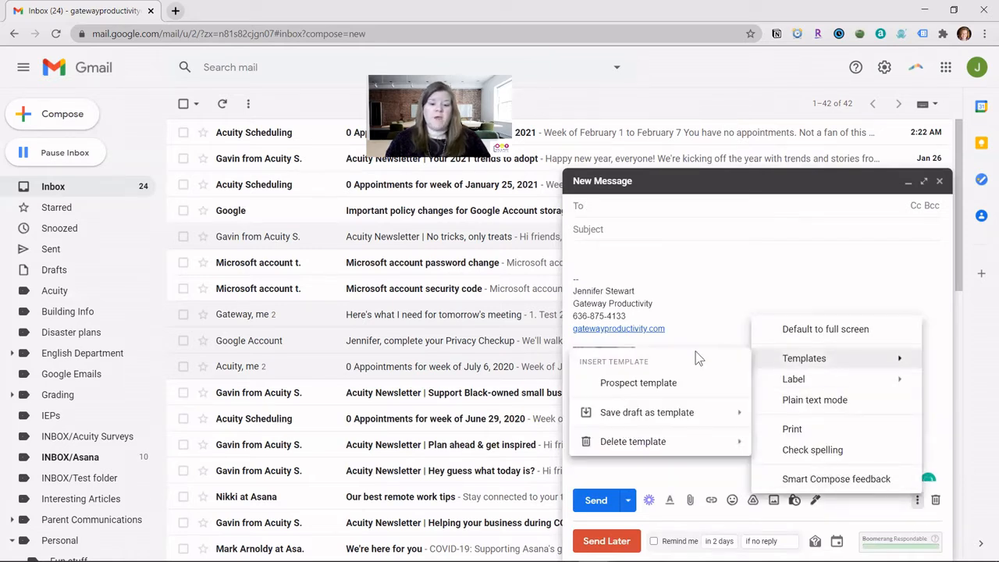
left_click(642, 383)
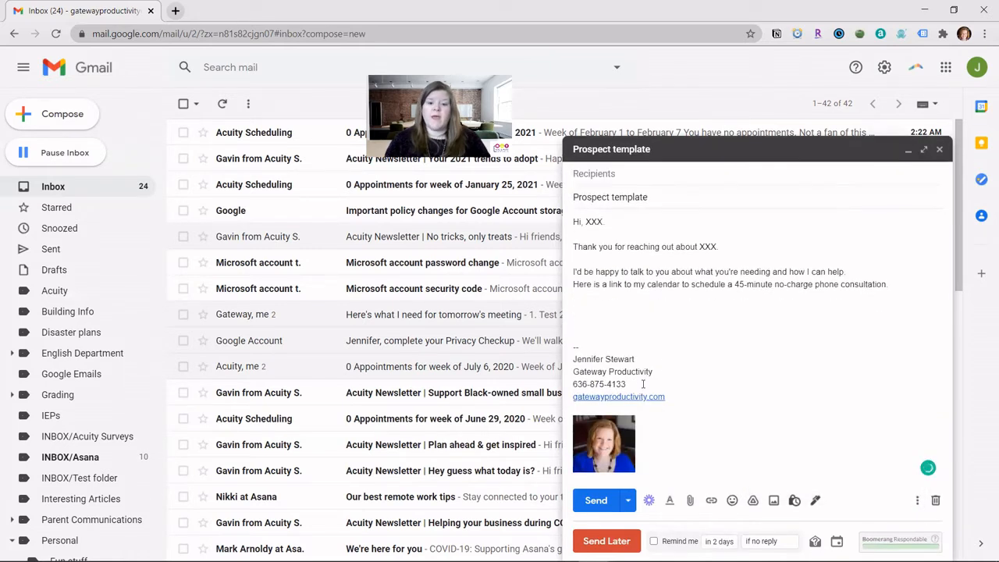
left_click(625, 338)
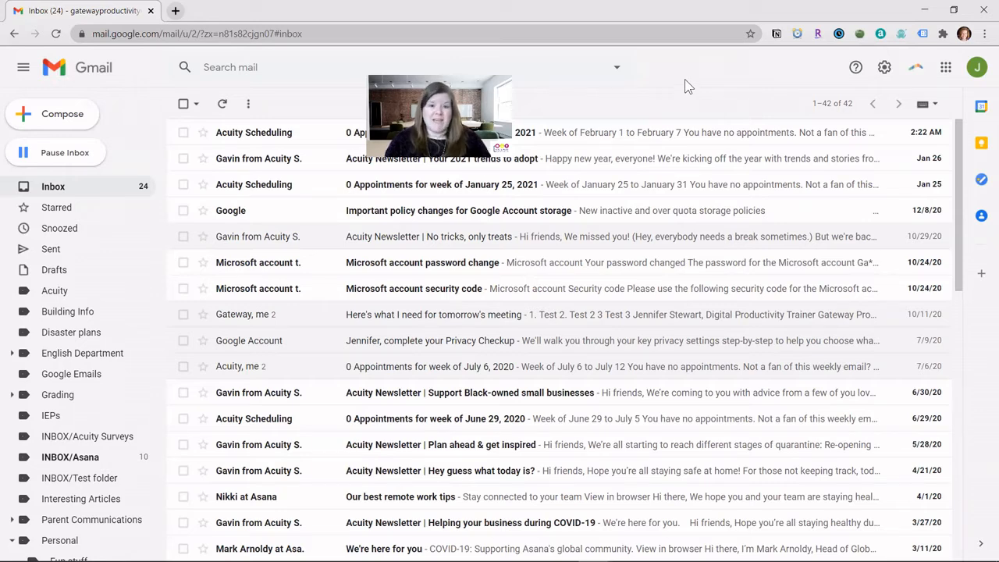
Step: Delete the saved Prospect template from within a new message and reopen the message options to check the template list
left_click(56, 118)
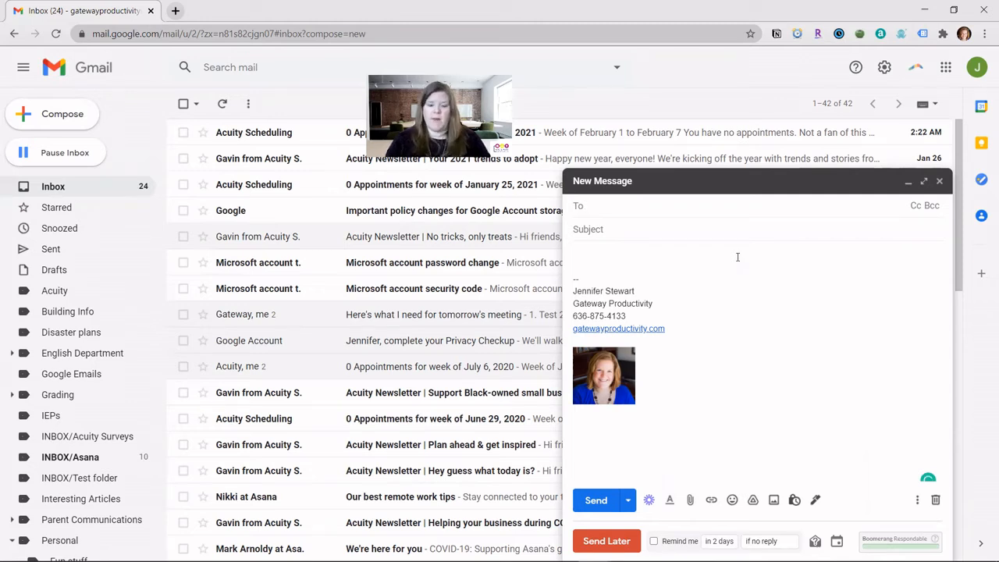
left_click(917, 501)
mouse_move(823, 359)
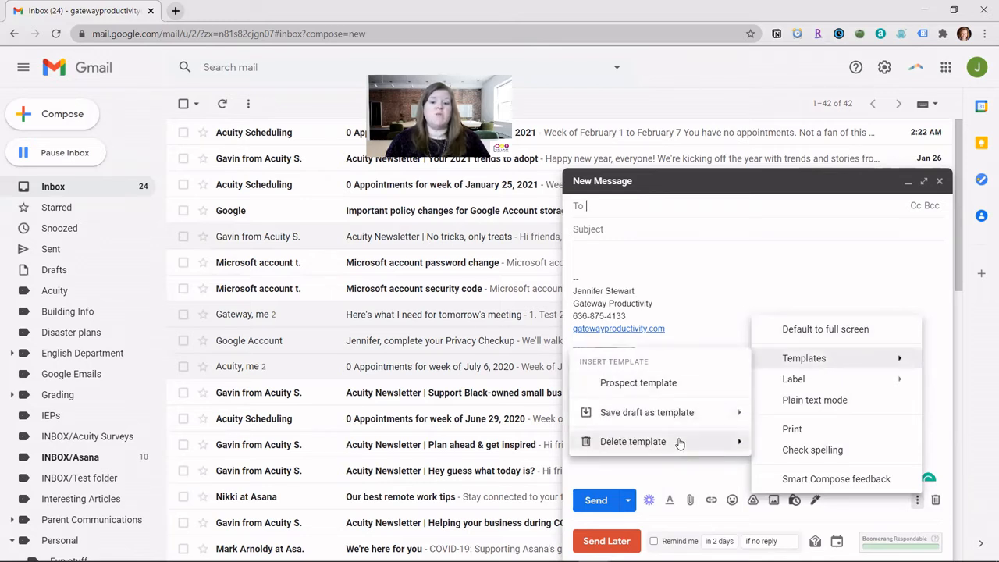
mouse_move(678, 442)
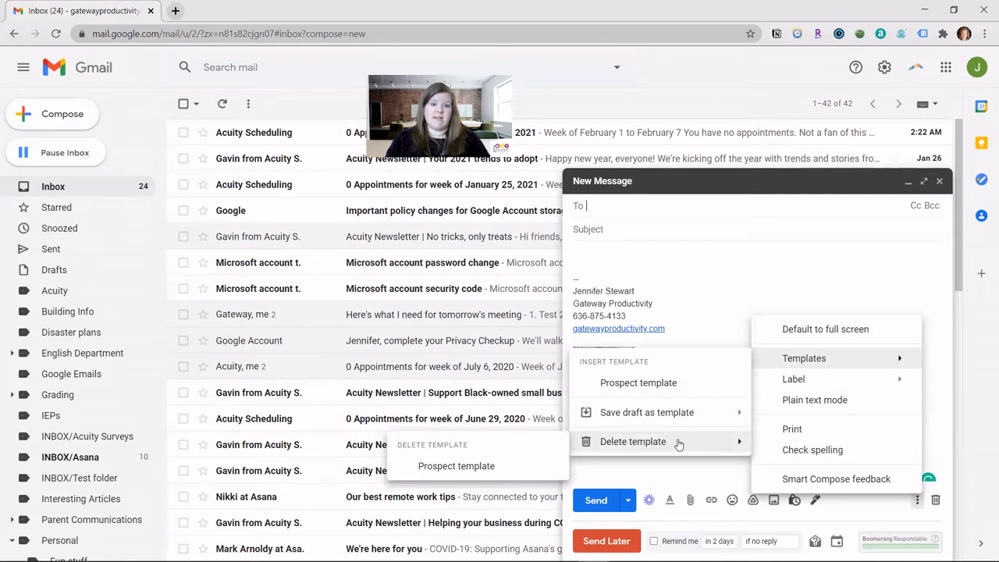
left_click(457, 467)
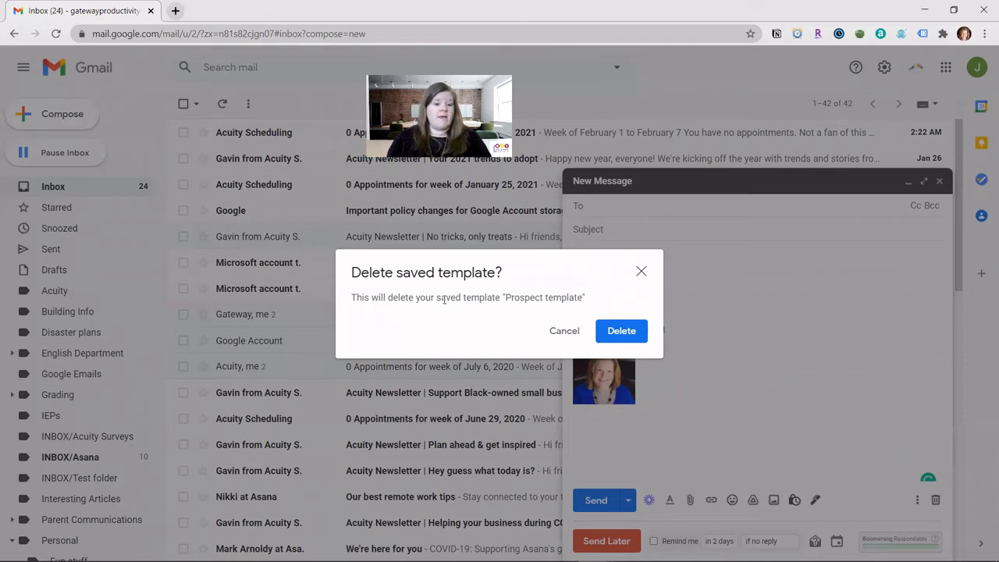
left_click(622, 332)
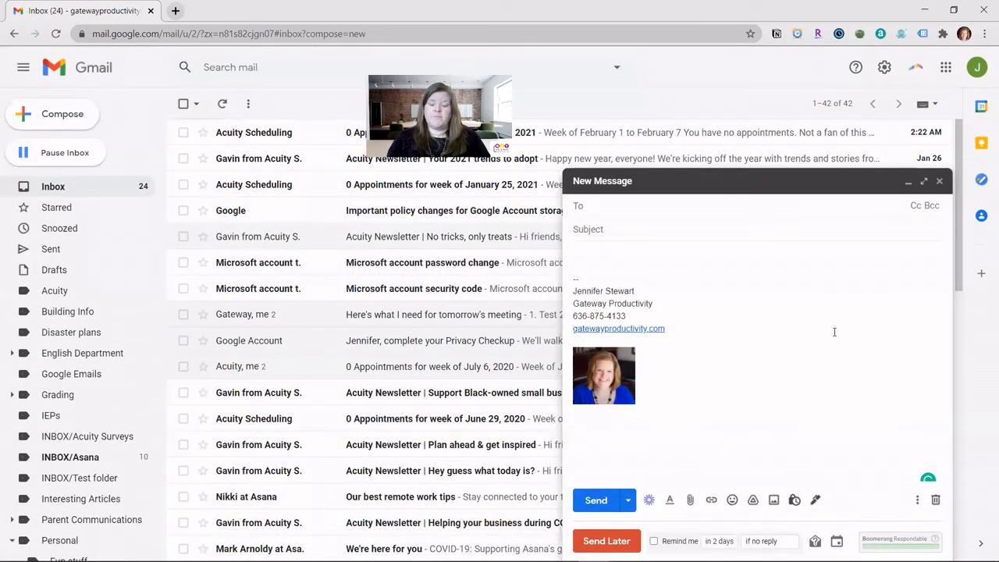
left_click(916, 500)
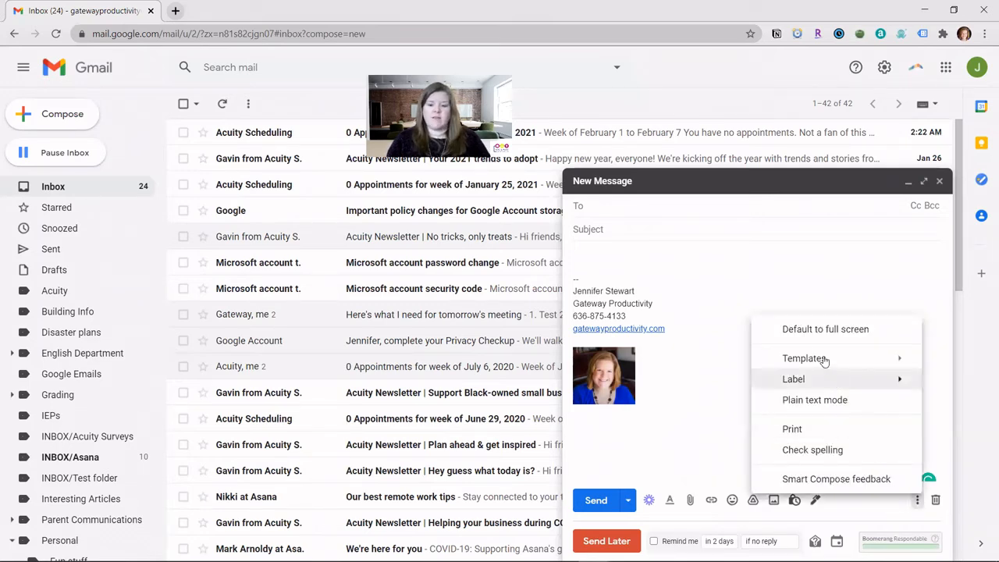